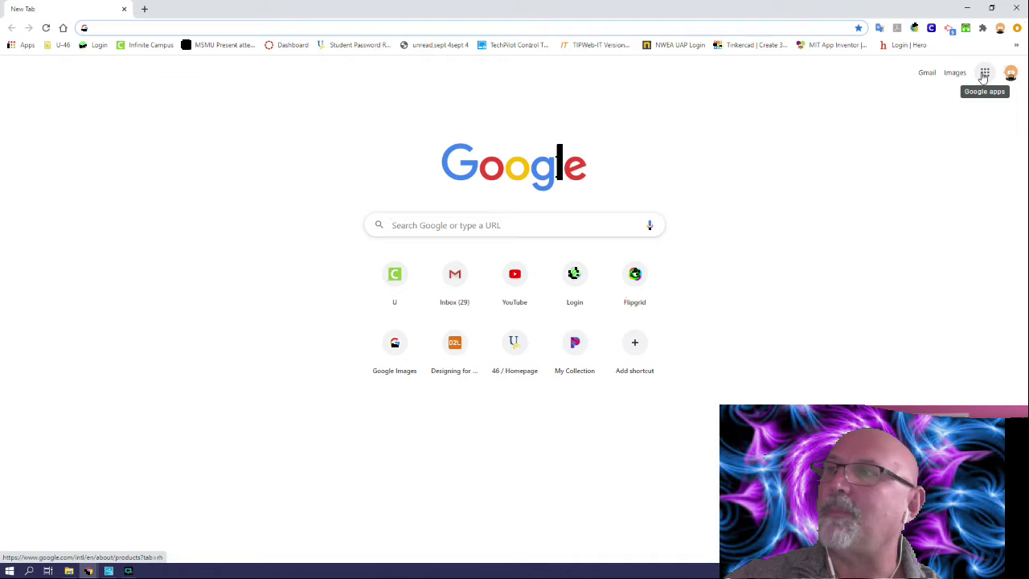
Step: Launch Google Sites from the Google apps grid on Chrome's new tab page
click(984, 73)
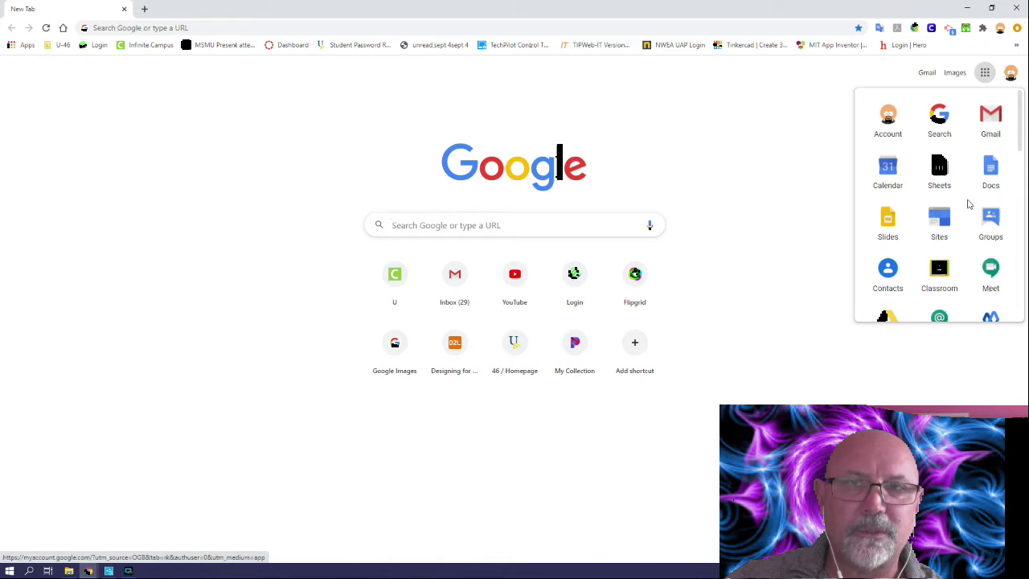
scroll(967, 206, down, 3)
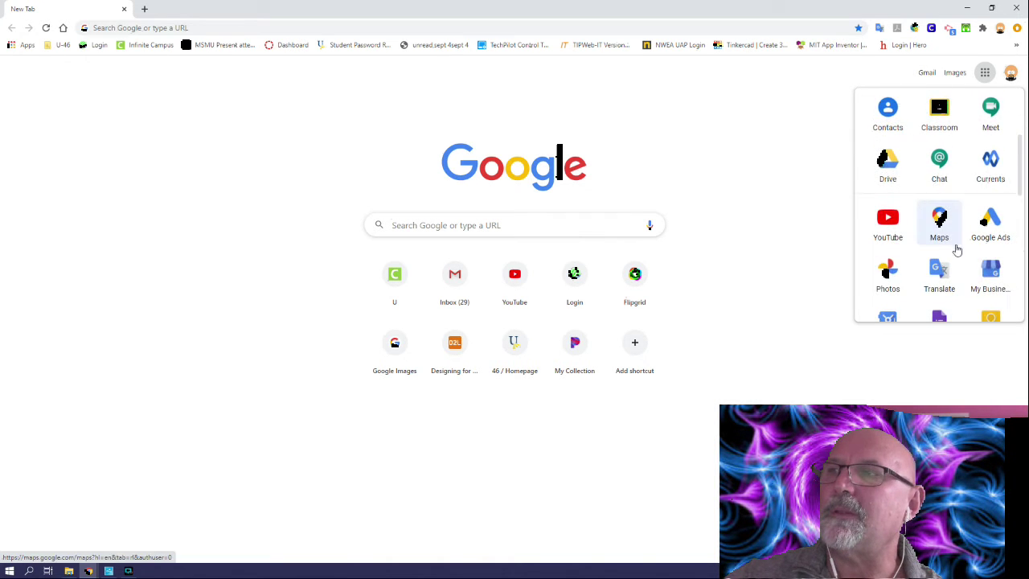
scroll(945, 241, up, 1)
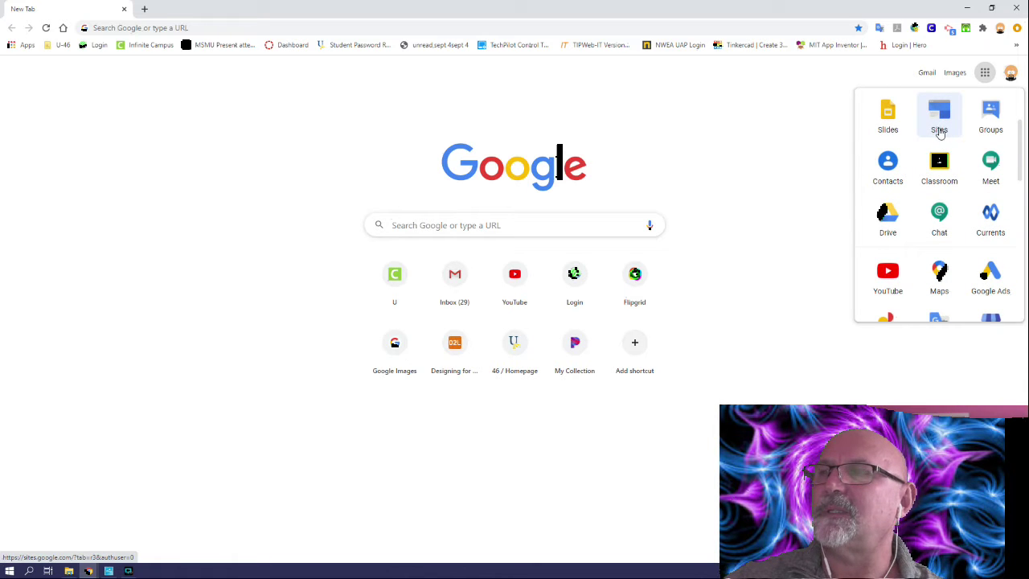
click(940, 131)
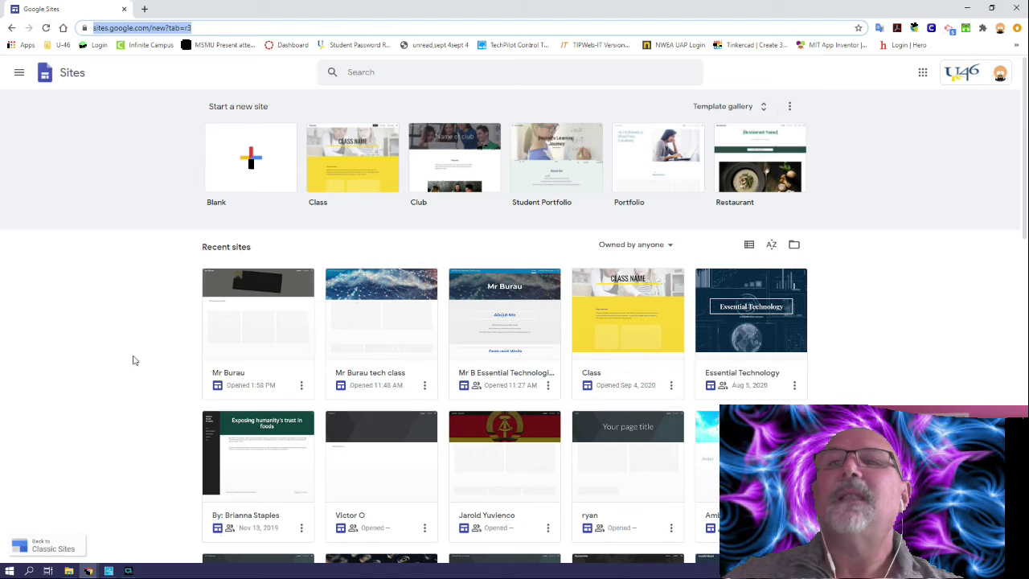
Step: Remove the old Mr Burau site card from Recent sites
click(301, 385)
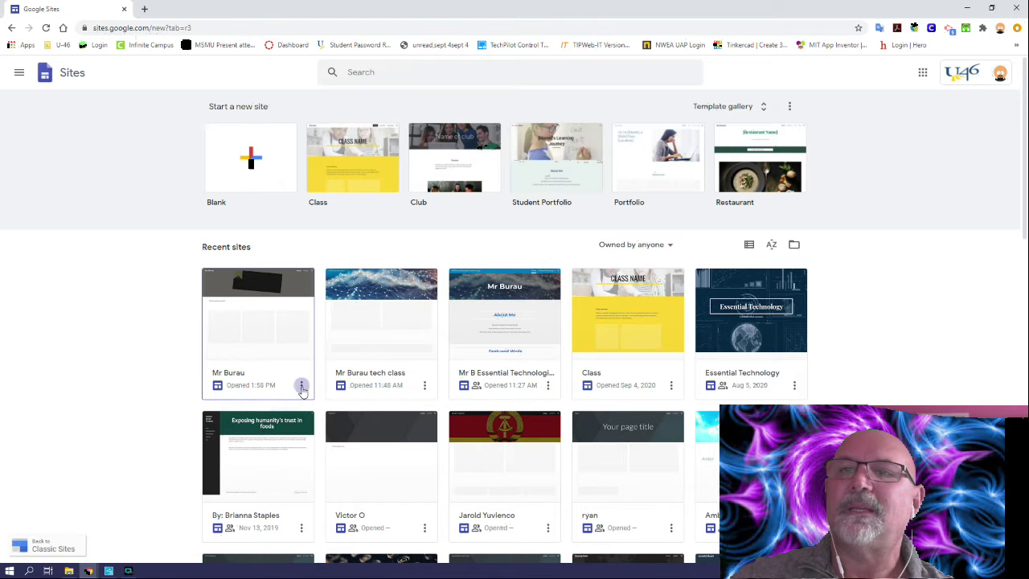
click(287, 430)
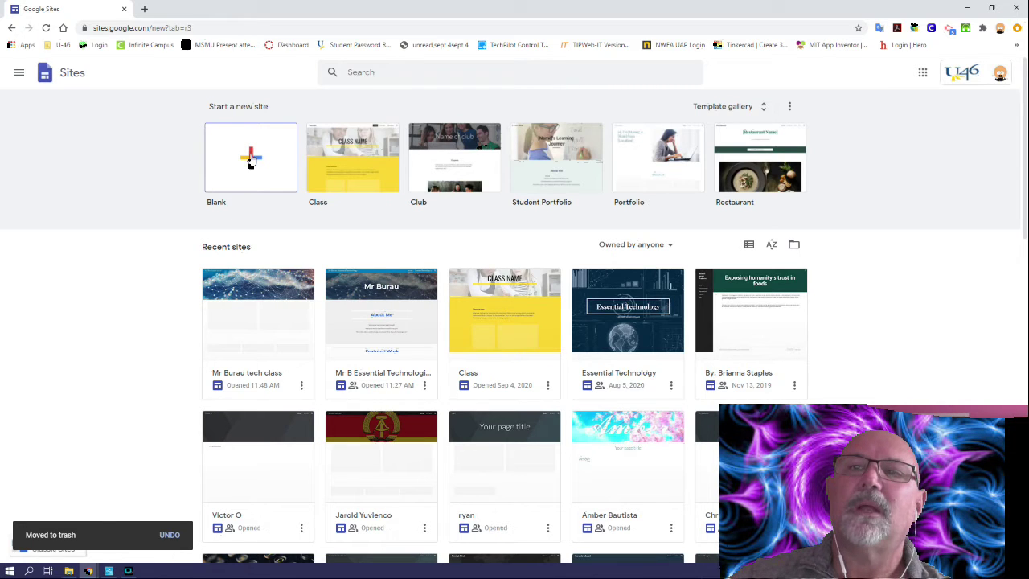
Step: Create a blank site and name it 'Mr Burau'
click(250, 161)
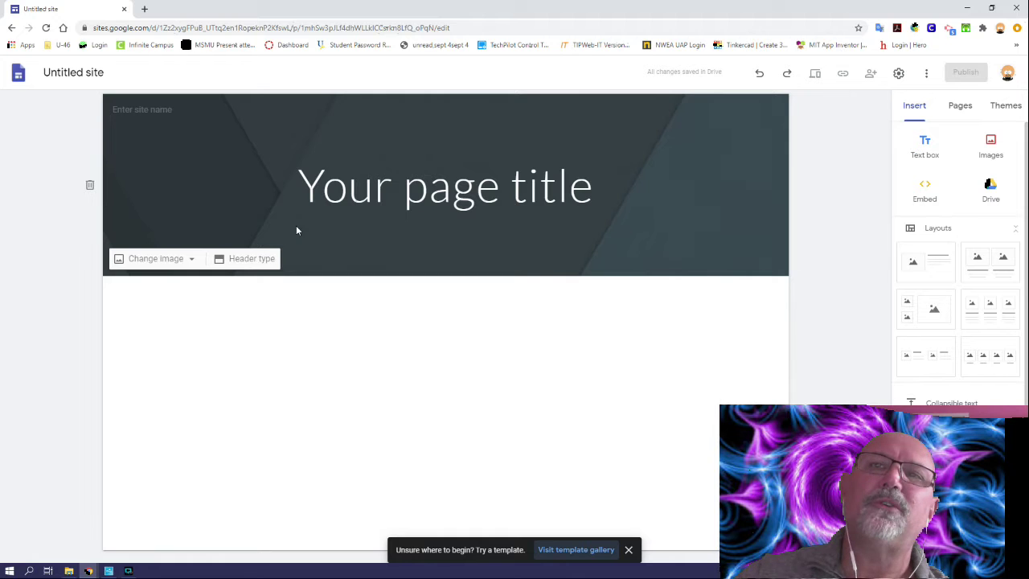
click(78, 71)
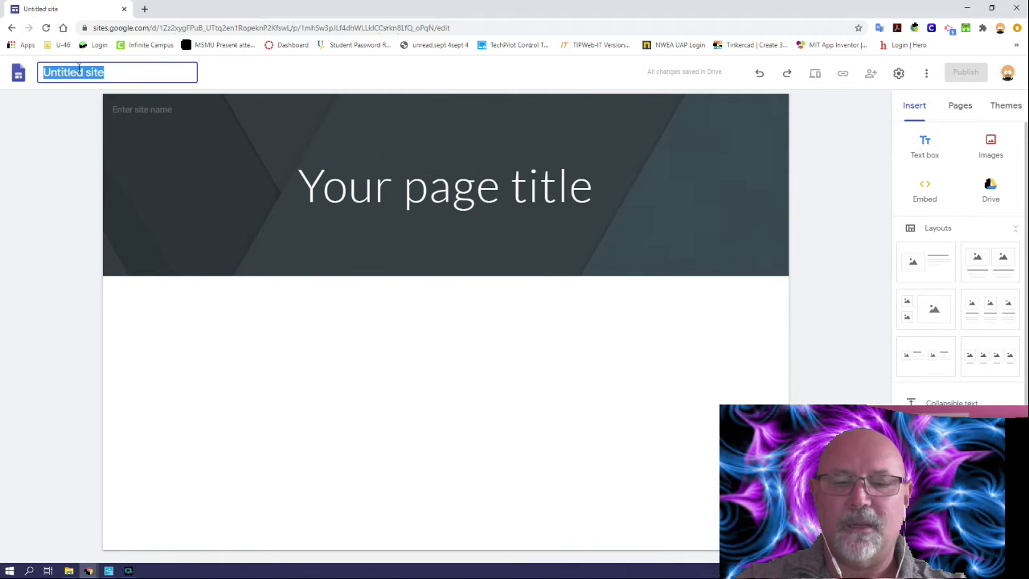
text(Mr Bur)
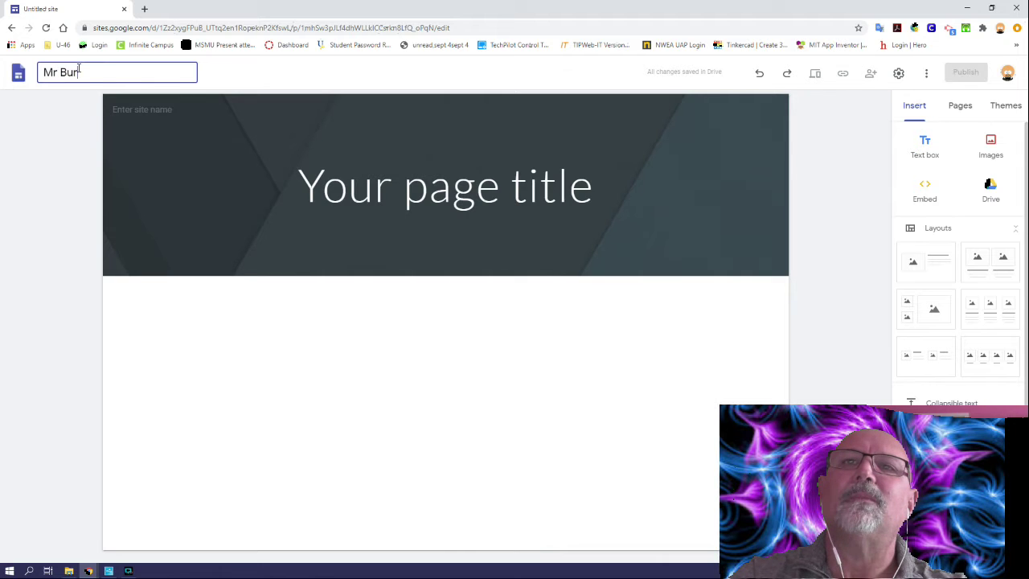
text(au\)
key(Return)
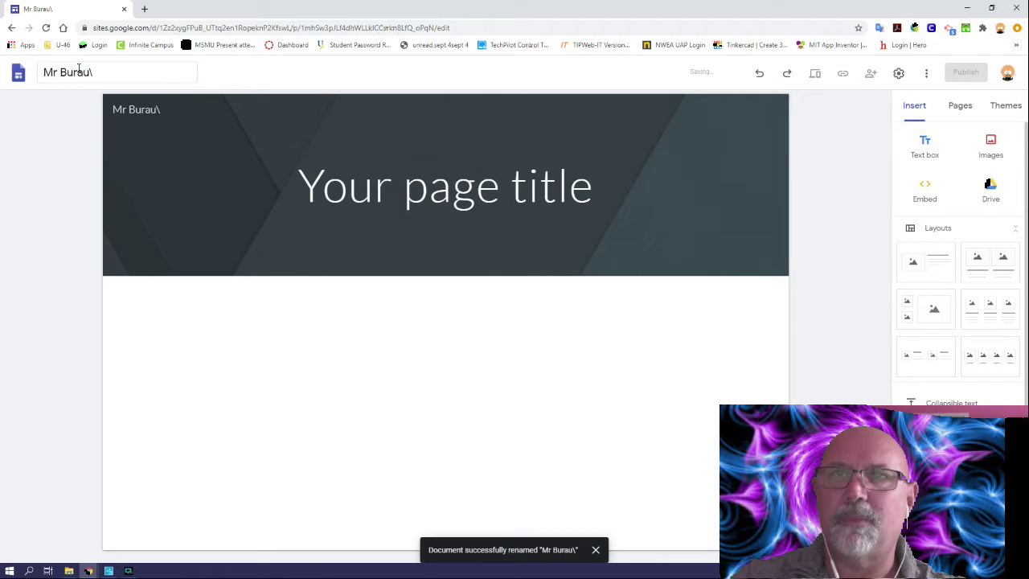
click(104, 72)
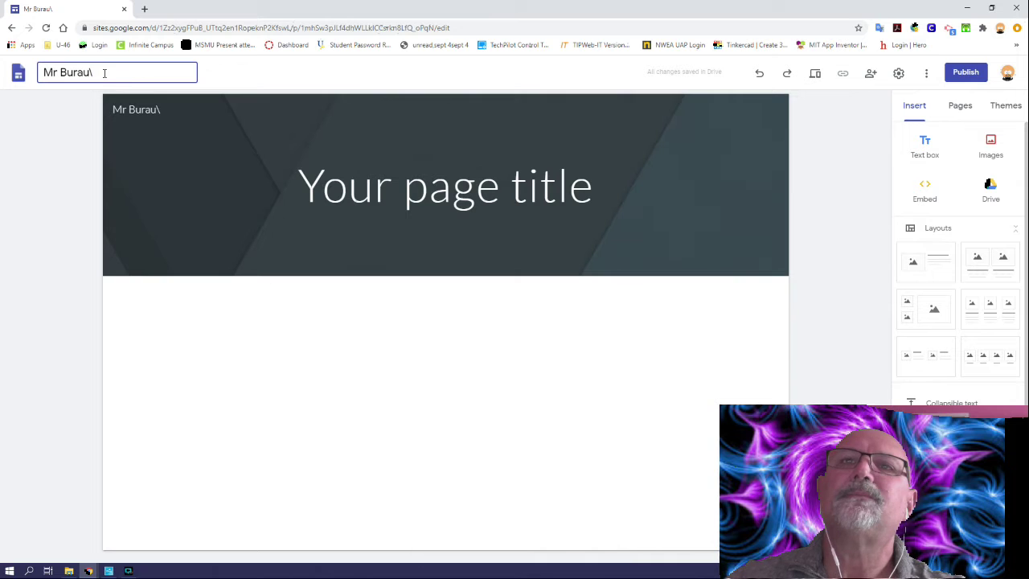
key(Return)
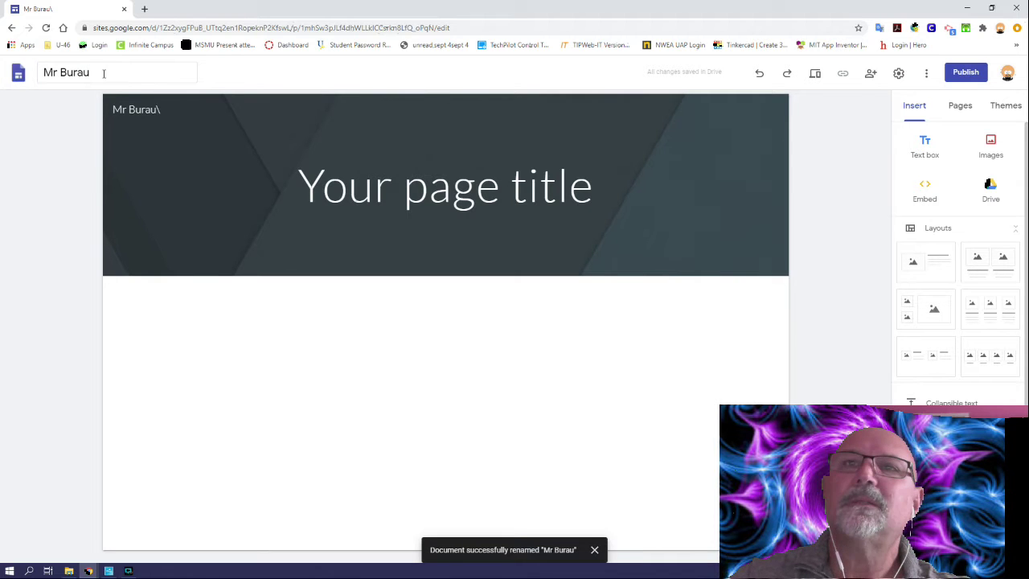
Step: Delete the stray backslash so the header site name reads 'Mr Burau'
click(163, 109)
key(BackSpace)
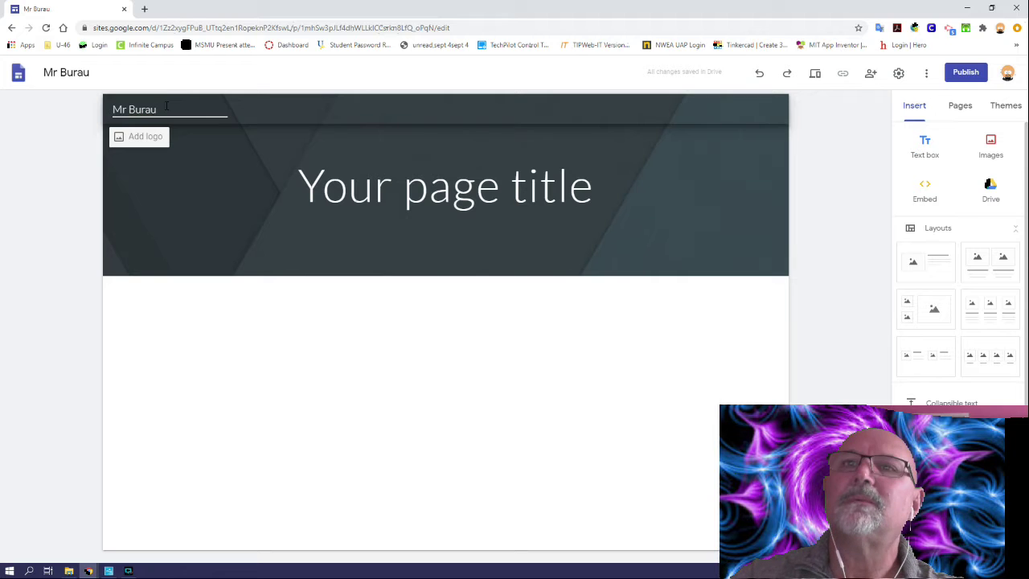
click(53, 201)
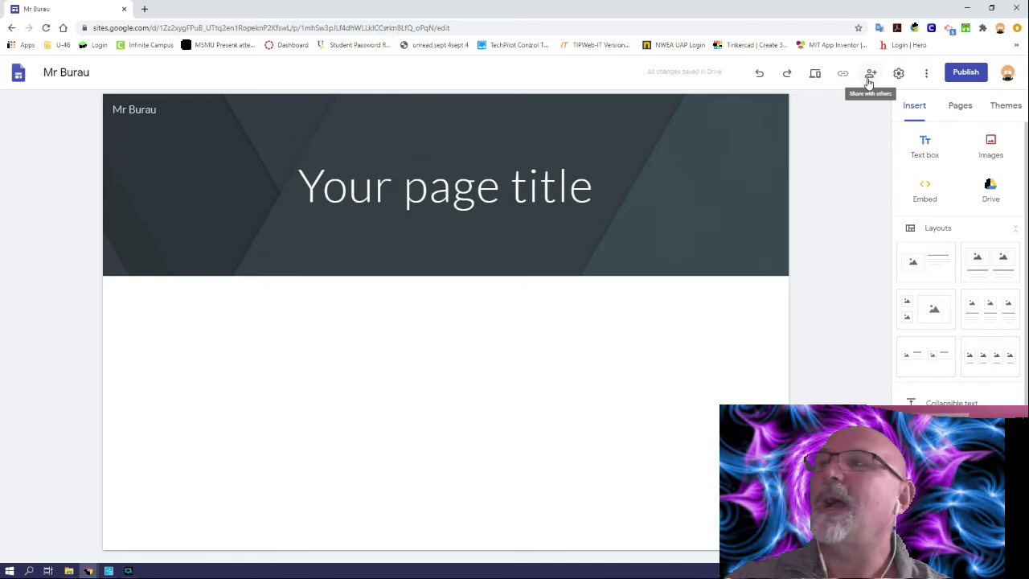
click(868, 78)
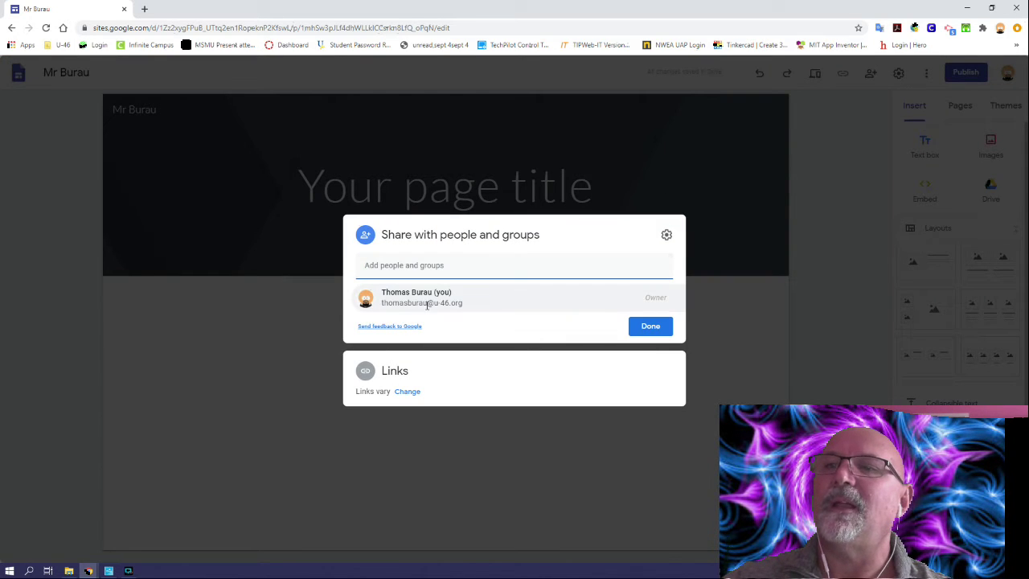
click(372, 270)
click(371, 270)
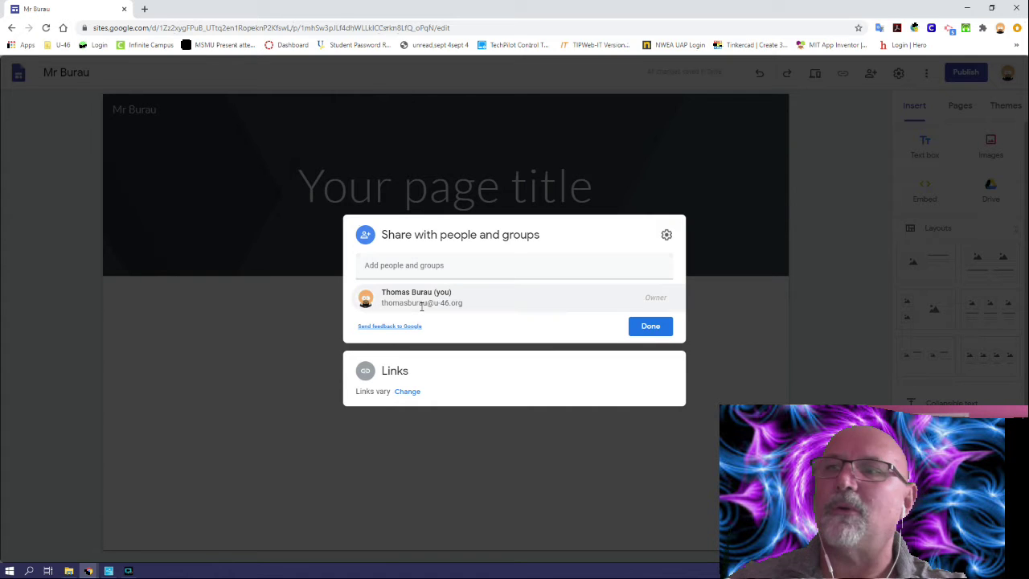
mouse_move(420, 303)
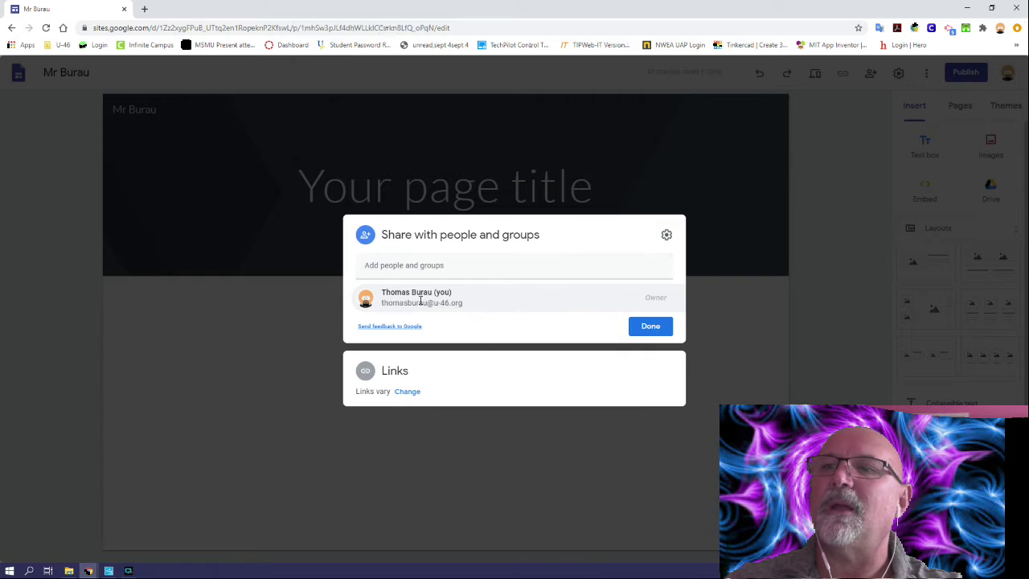
click(386, 266)
click(409, 254)
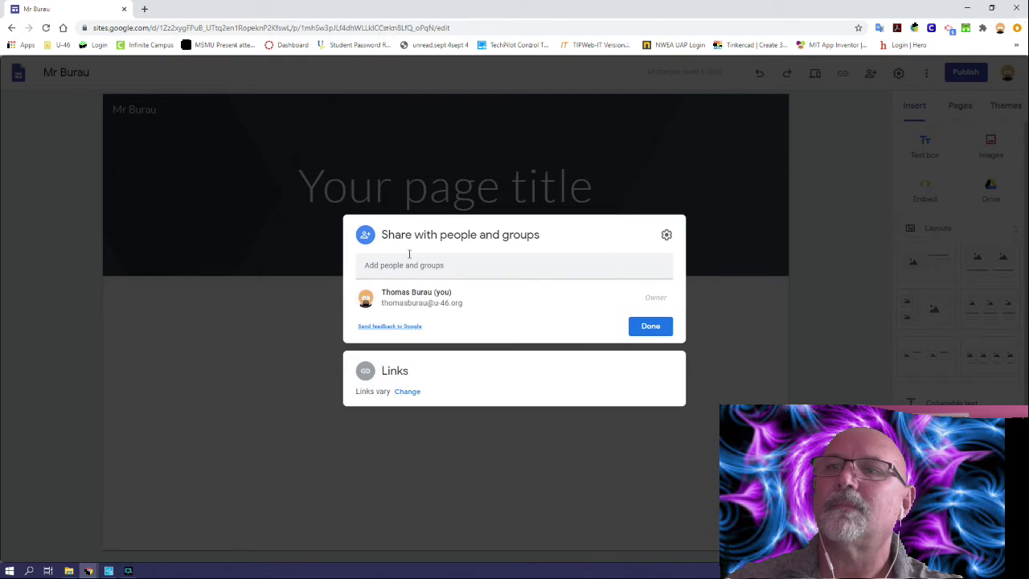
click(394, 265)
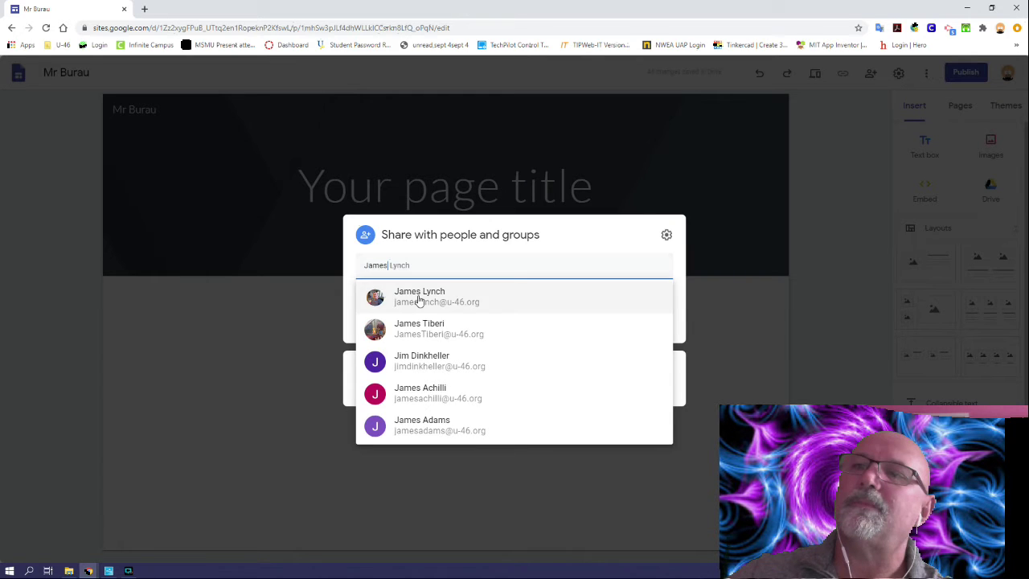
click(417, 297)
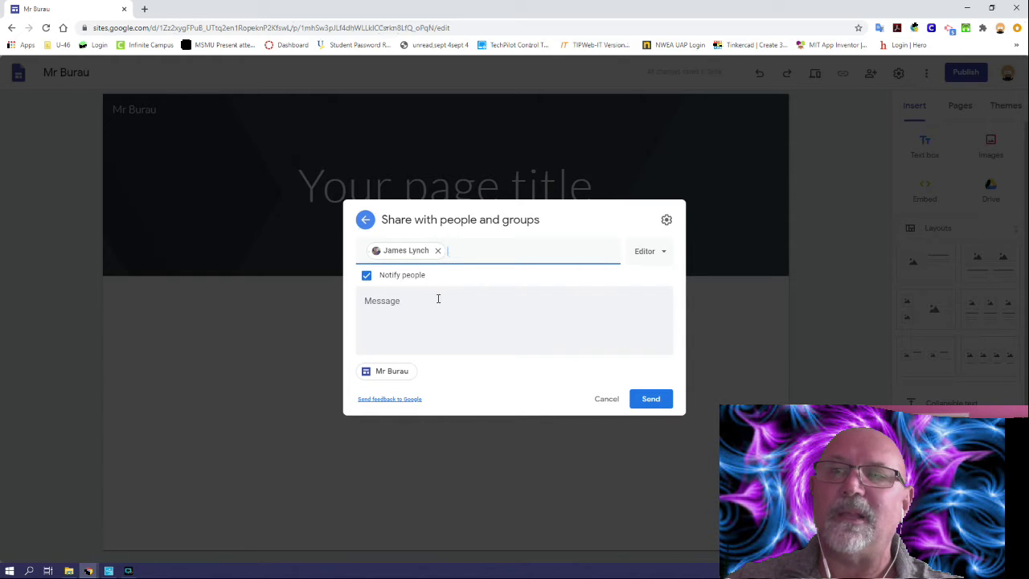
click(366, 275)
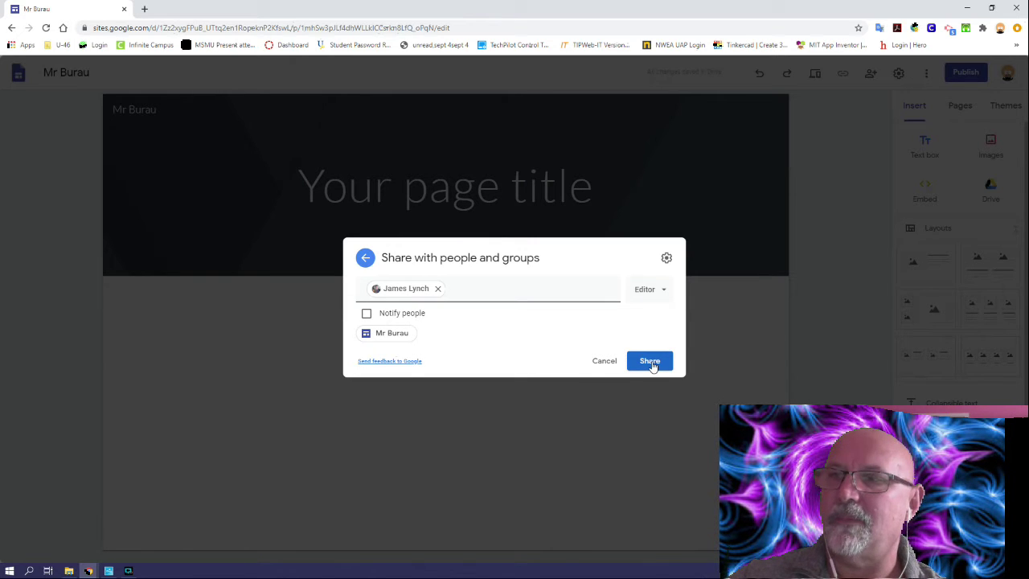
click(605, 360)
click(641, 327)
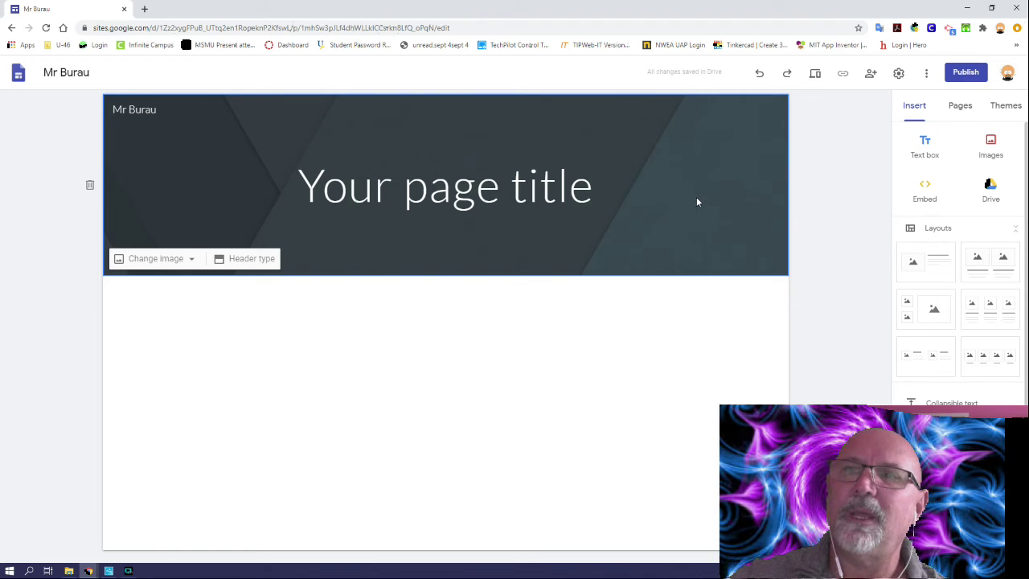
Step: Upload a custom banner as header background, delete the page title, and disable the dark overlay
click(169, 261)
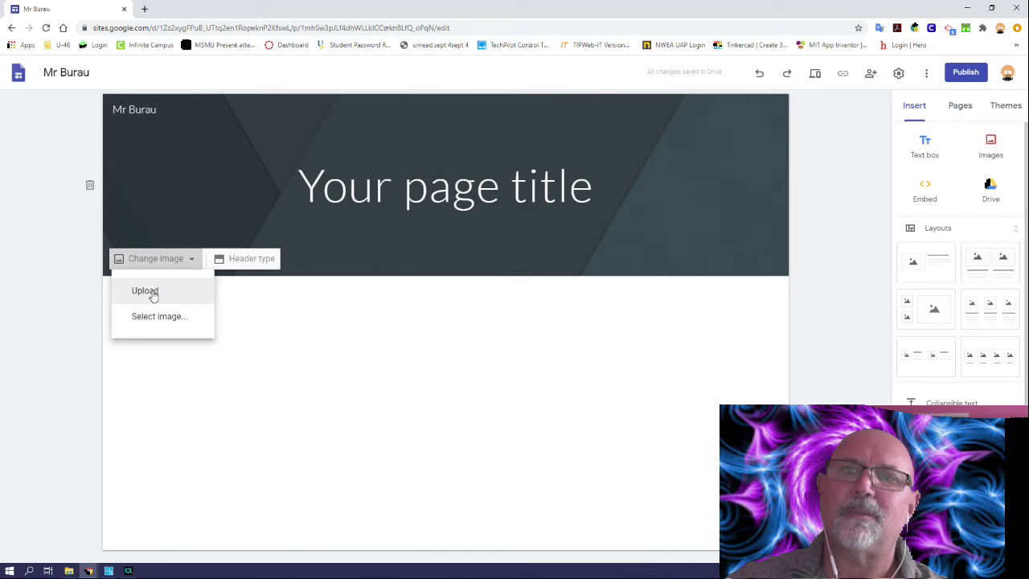
click(153, 292)
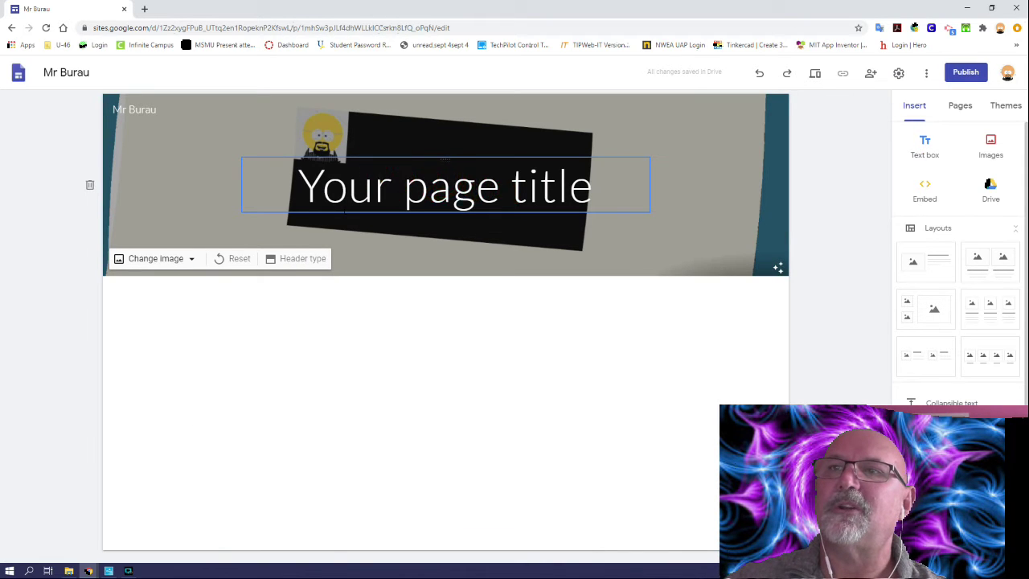
click(466, 186)
click(484, 140)
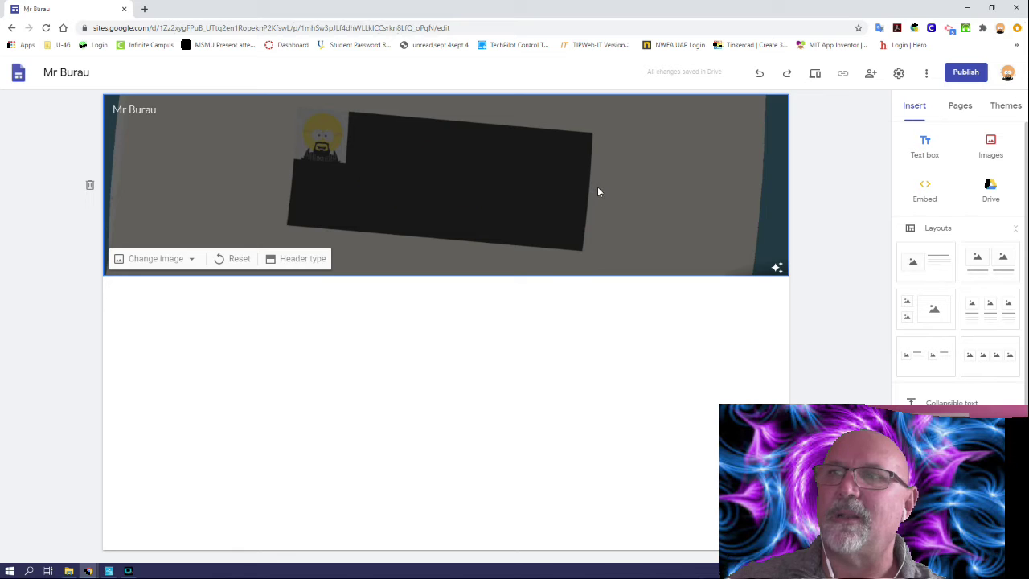
click(776, 268)
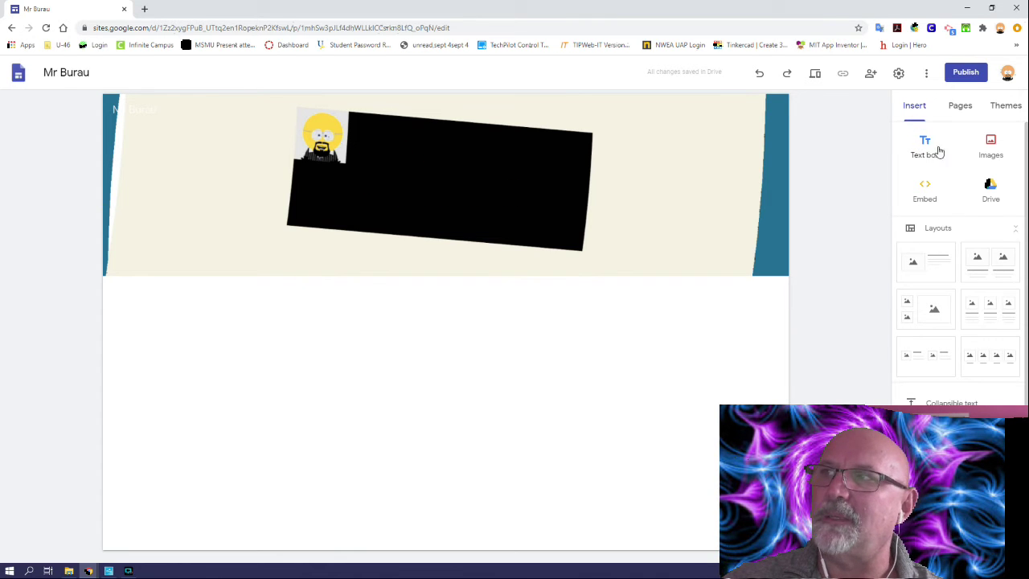
scroll(953, 328, down, 3)
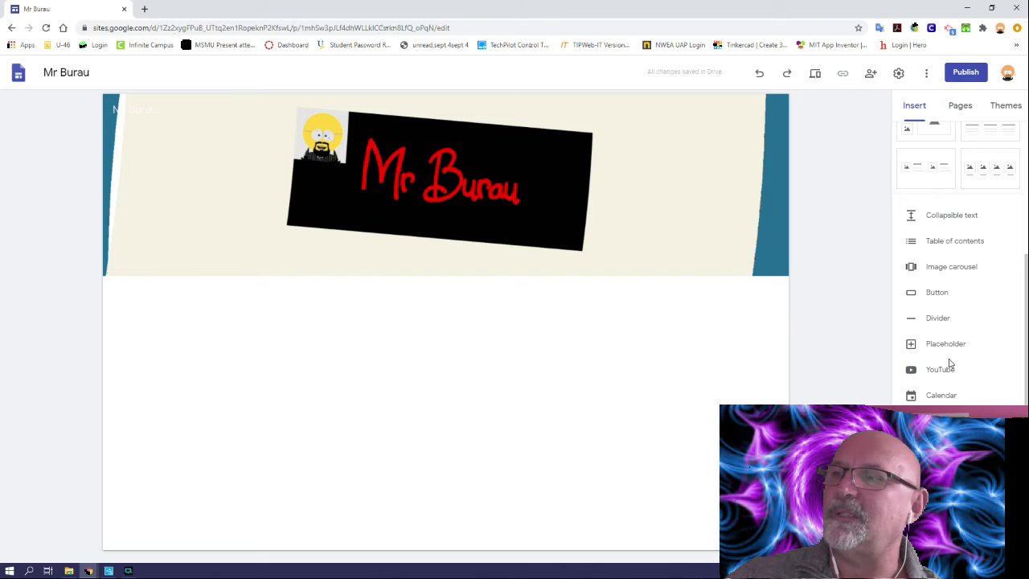
scroll(959, 360, up, 3)
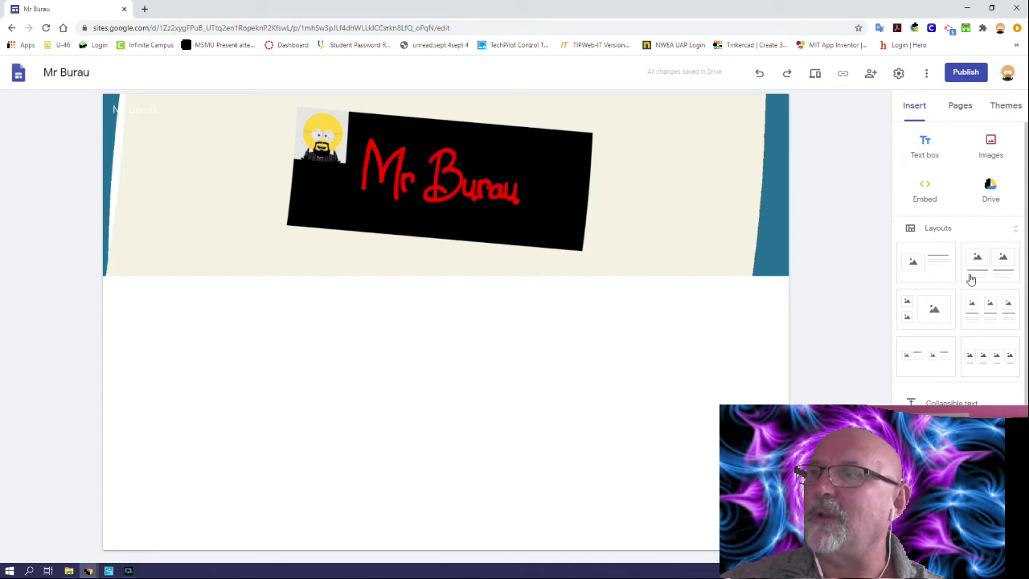
Step: Drag in a four-image row, a two-small-plus-one-large image section, and an image-with-text section
click(1017, 232)
click(1015, 230)
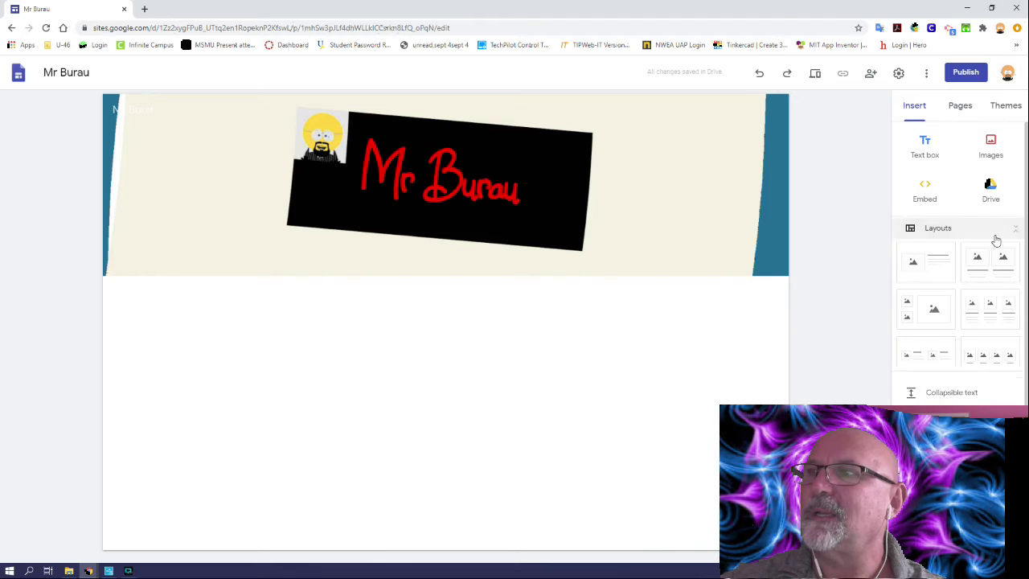
drag(985, 359, 357, 385)
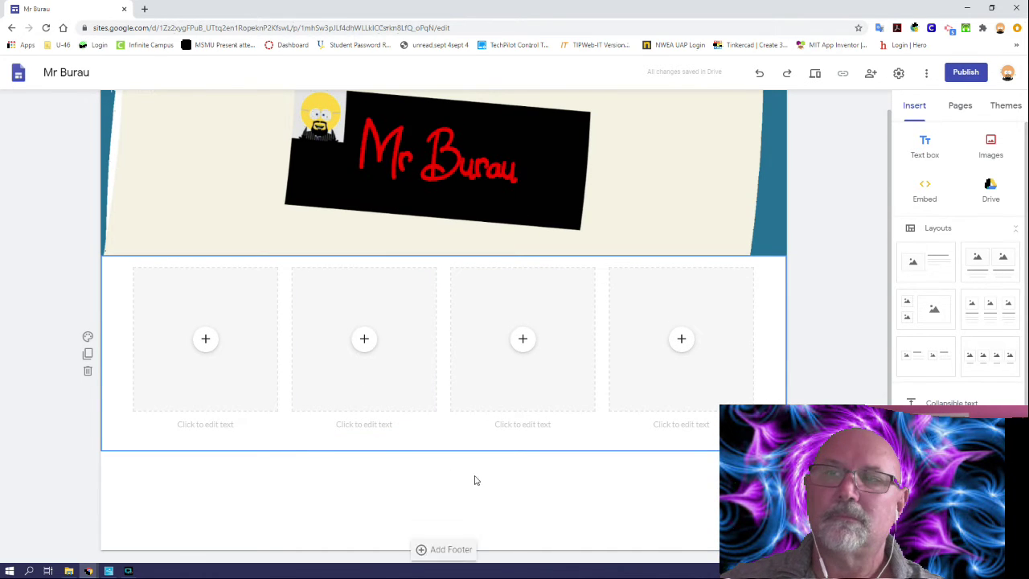
drag(922, 310, 515, 478)
scroll(353, 201, up, 4)
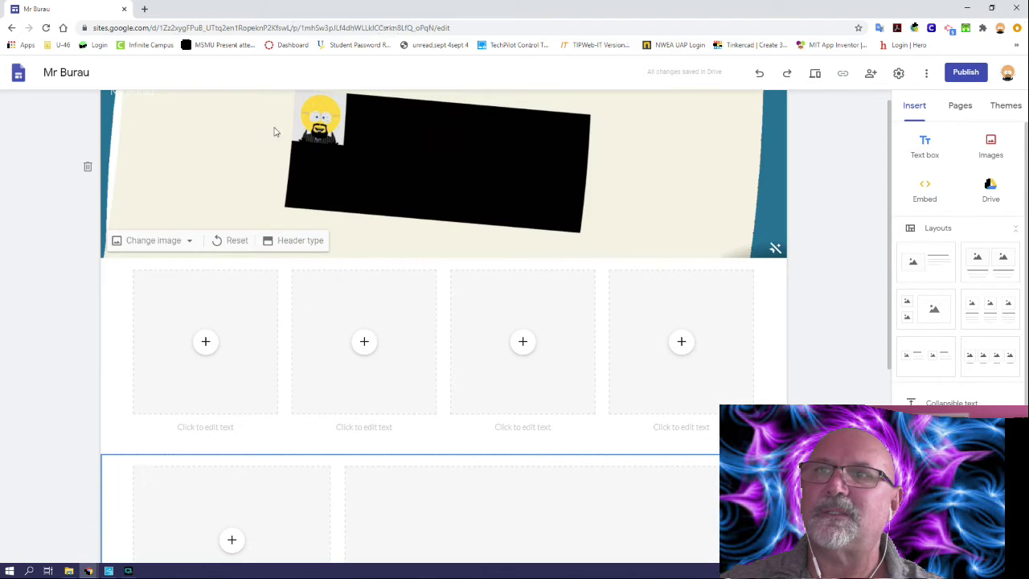
scroll(563, 340, down, 4)
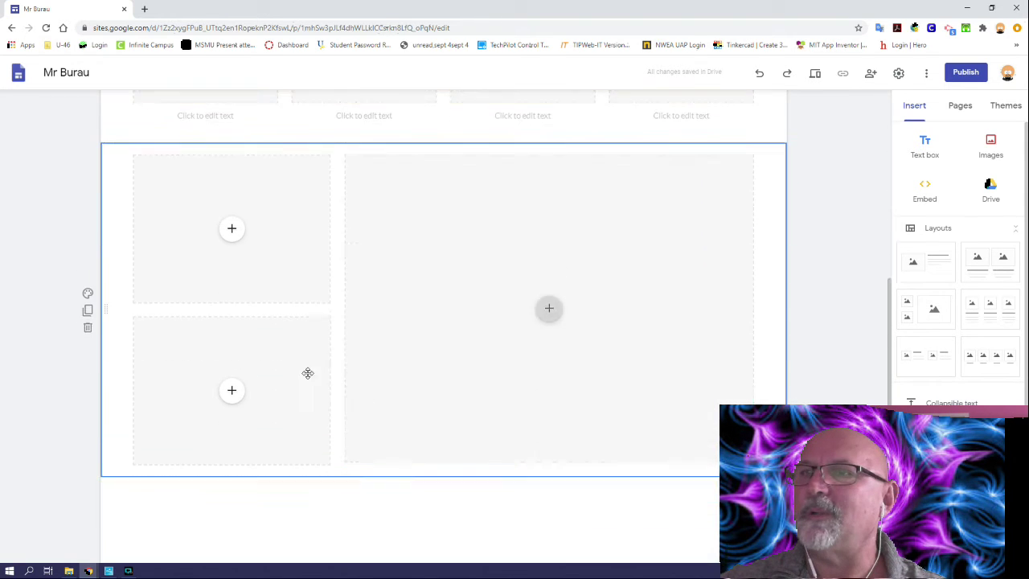
scroll(305, 346, down, 1)
scroll(867, 313, down, 1)
drag(926, 263, 395, 466)
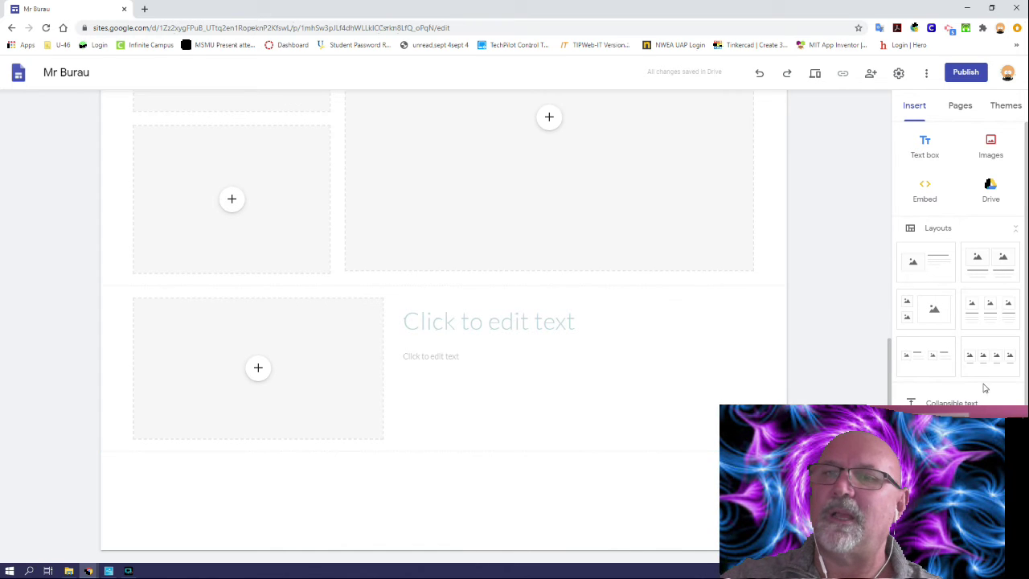
scroll(972, 234, down, 3)
scroll(971, 259, down, 1)
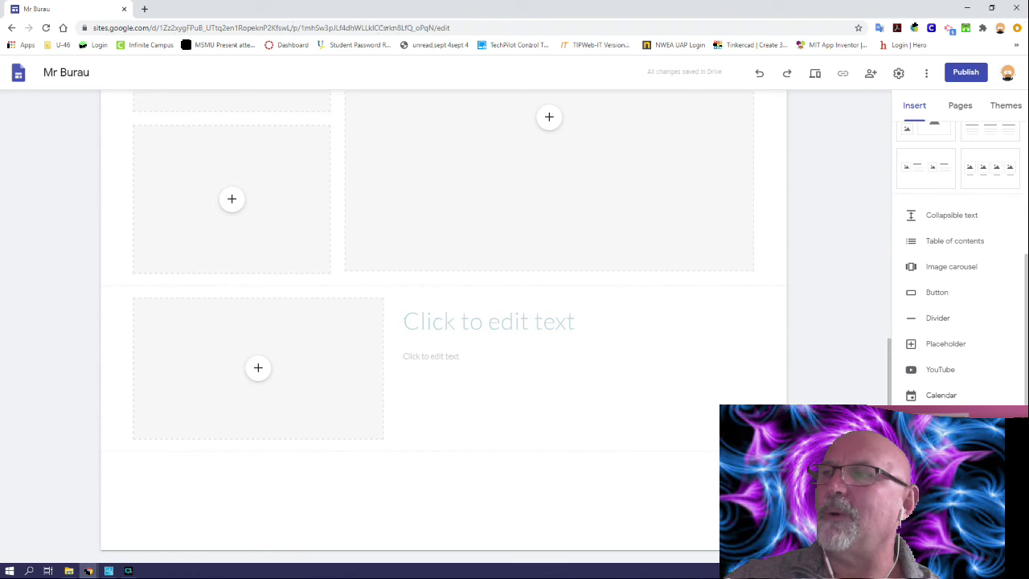
click(940, 370)
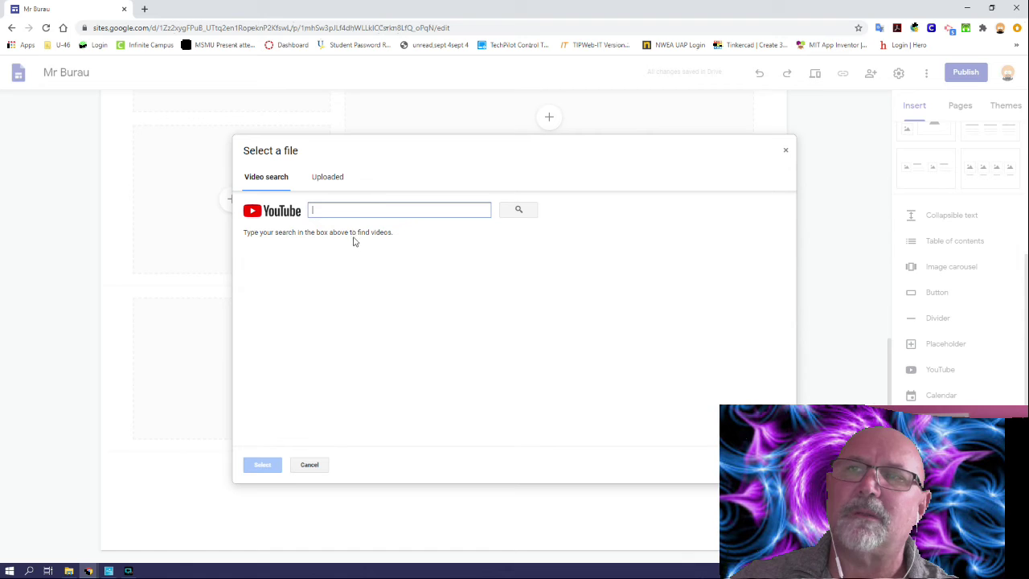
click(310, 465)
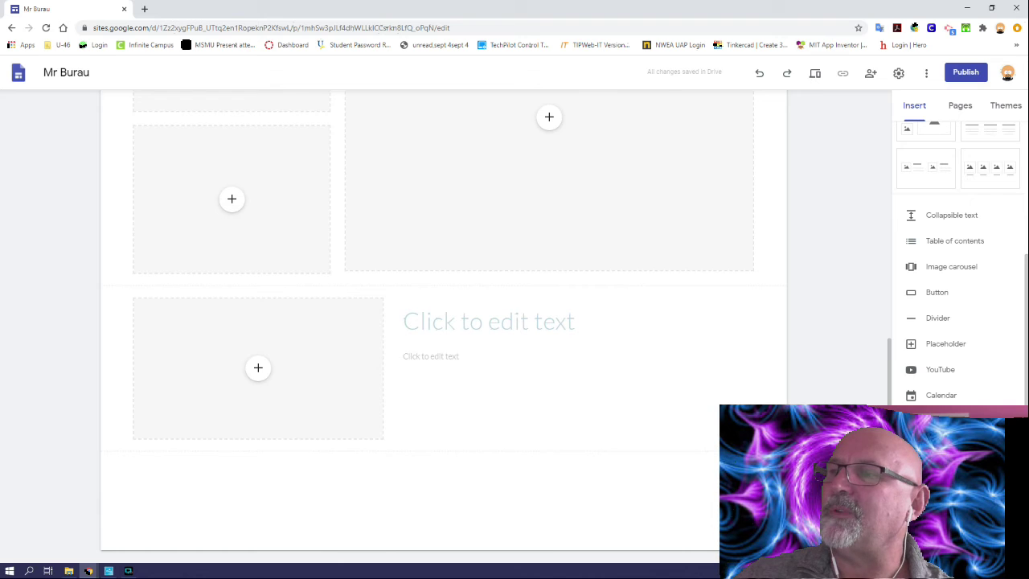
scroll(987, 340, up, 5)
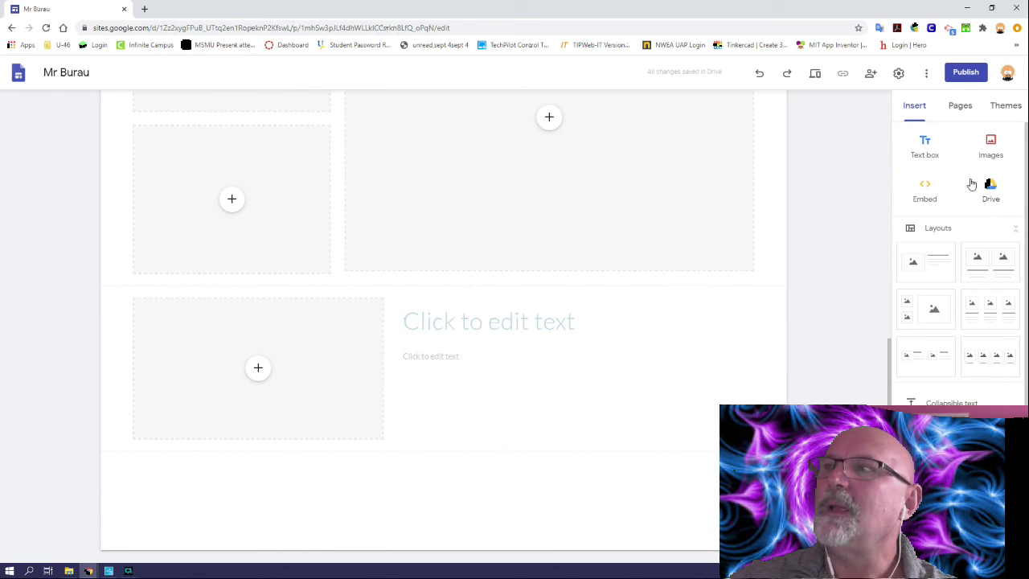
Step: Add a new page named 'Artifacts' from the Pages panel
click(958, 106)
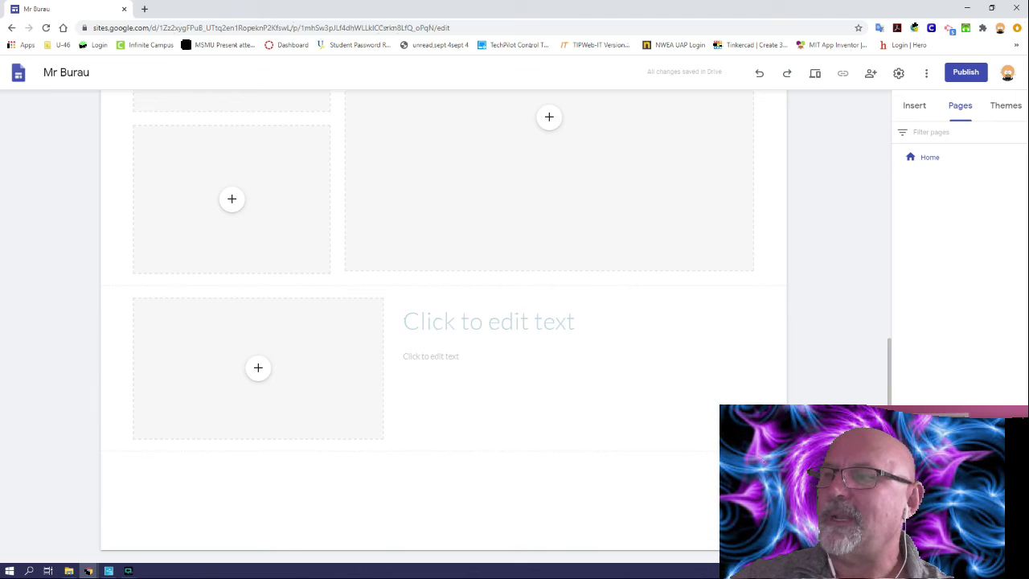
click(960, 536)
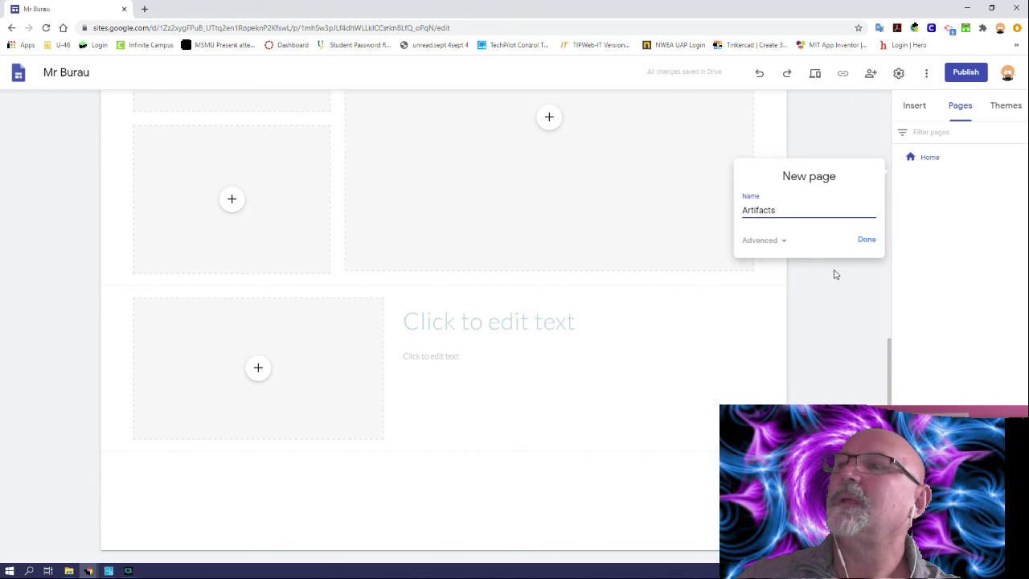
click(866, 240)
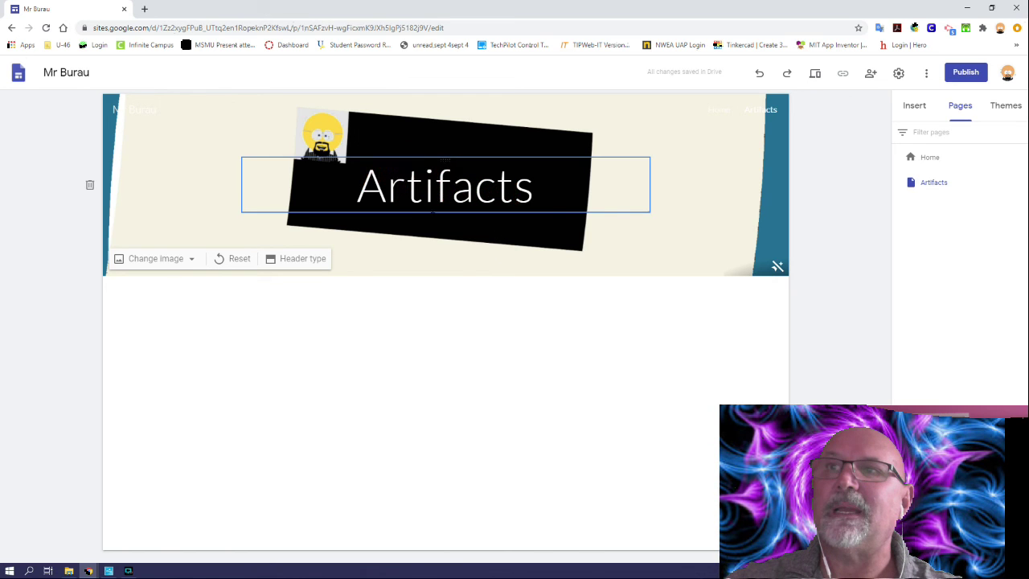
Step: Delete the 'Artifacts' title box from the page header, then return to Home
click(436, 185)
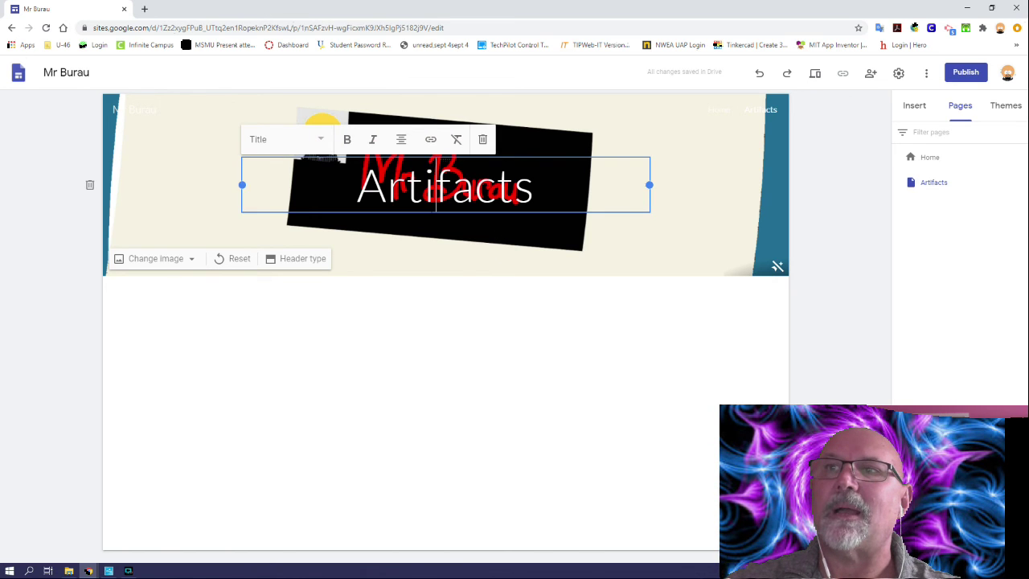
click(482, 139)
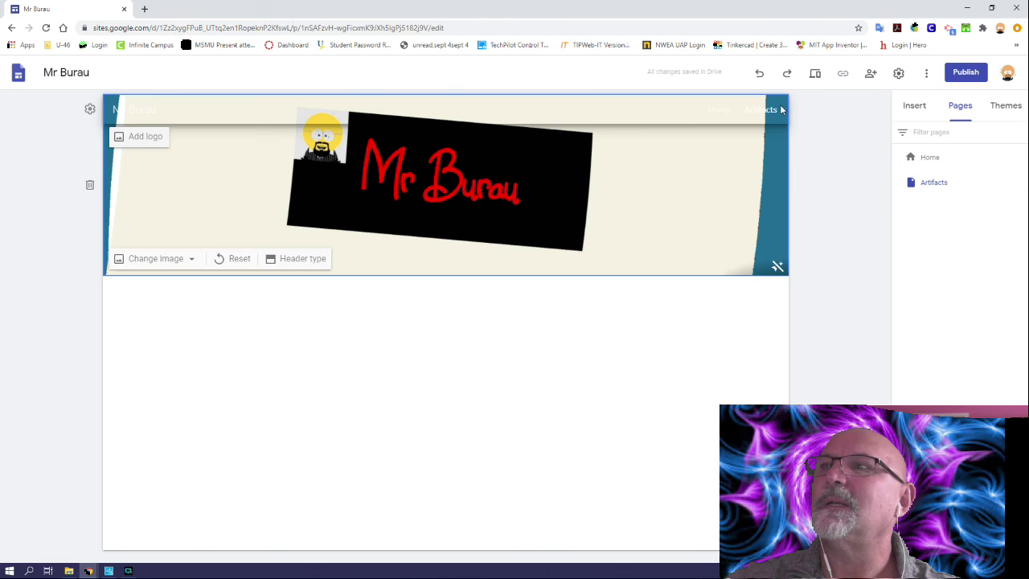
drag(773, 114, 682, 112)
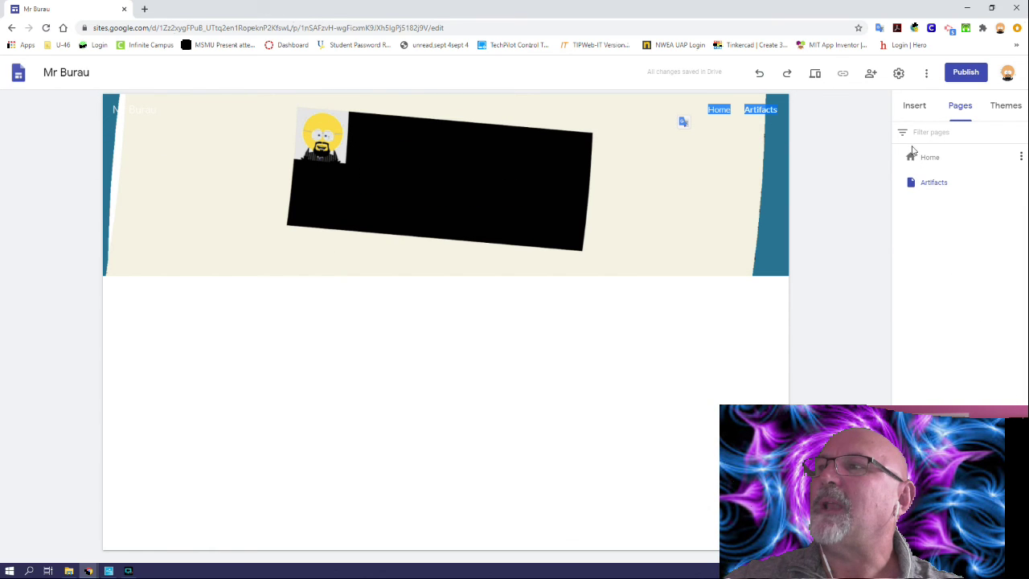
click(914, 158)
click(919, 184)
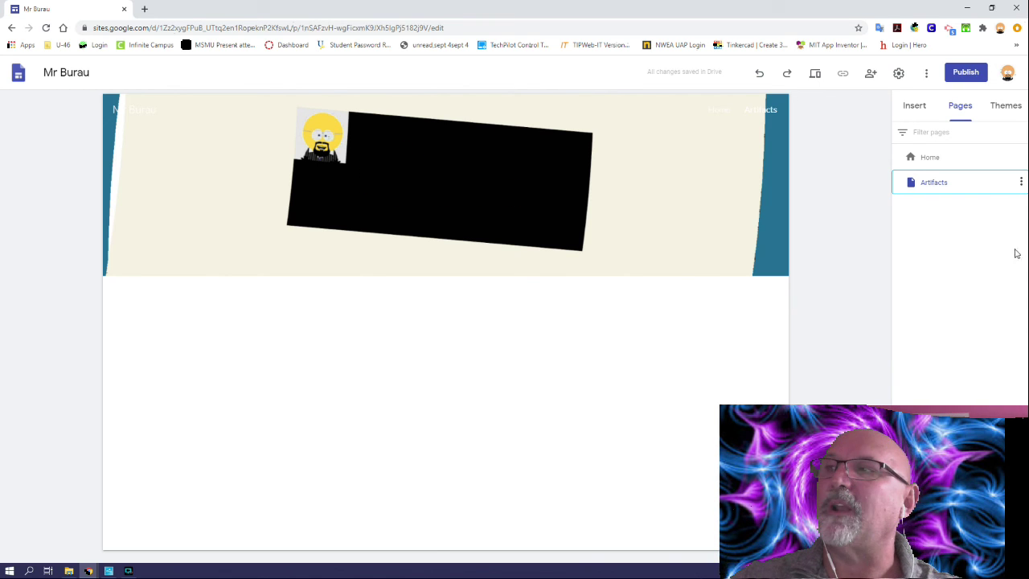
click(912, 157)
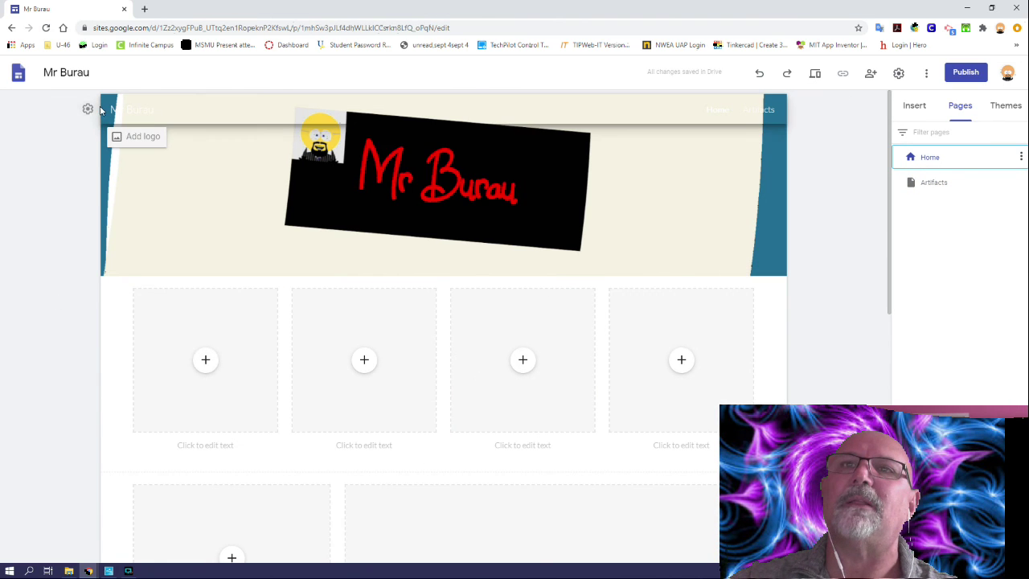
Step: Set the navigation bar colour to Black in the navigation settings
click(88, 111)
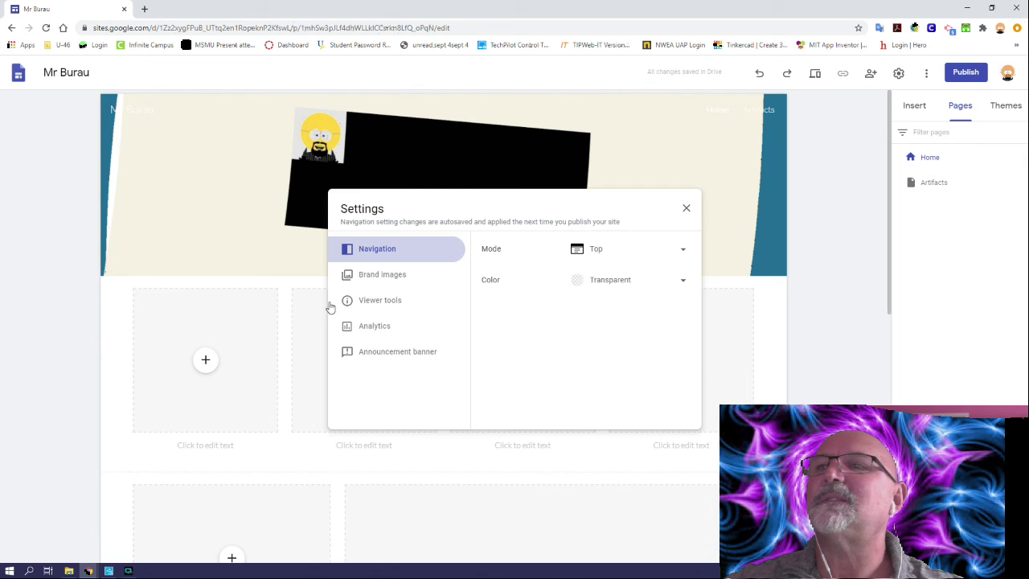
click(579, 283)
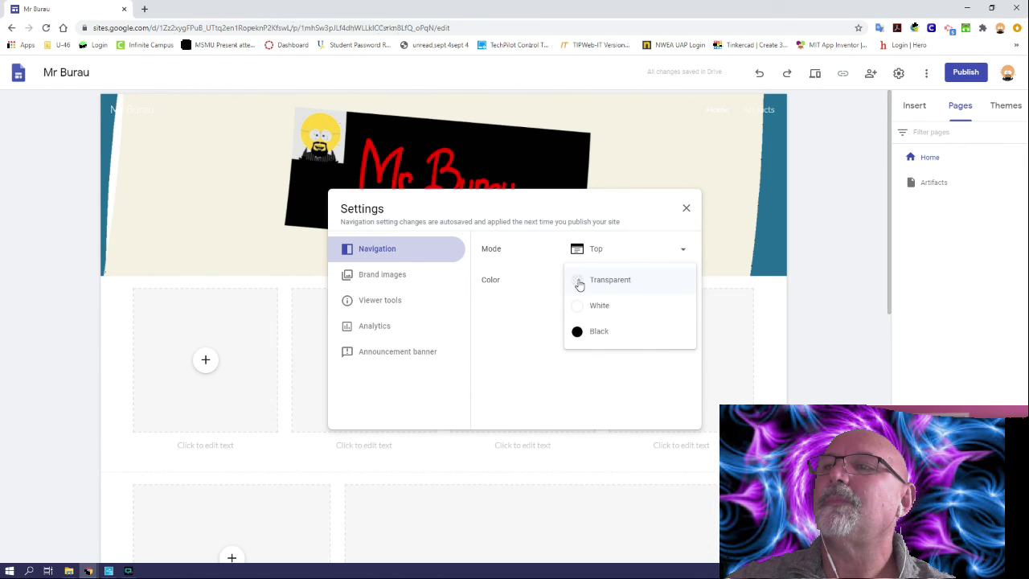
click(597, 333)
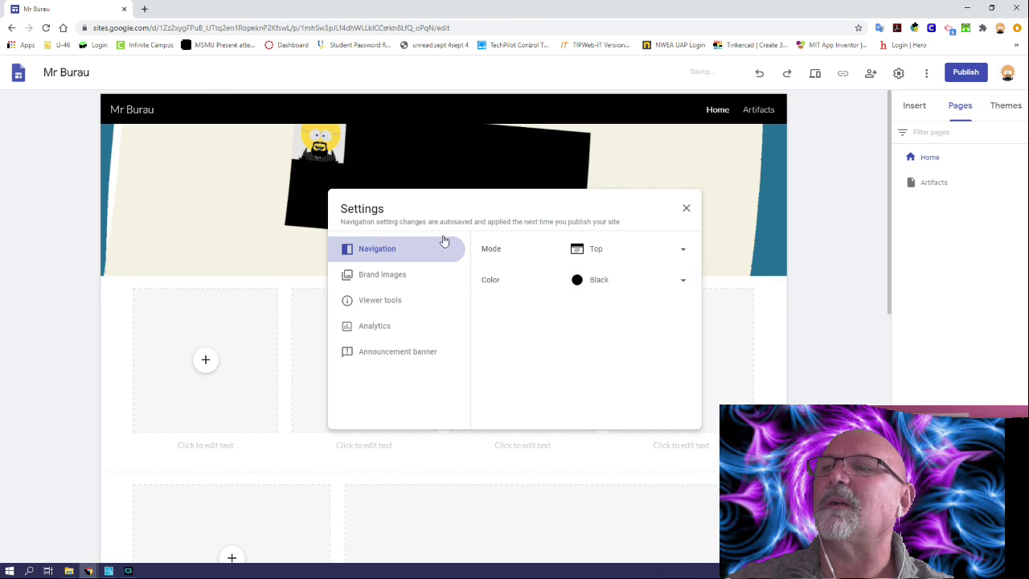
click(685, 208)
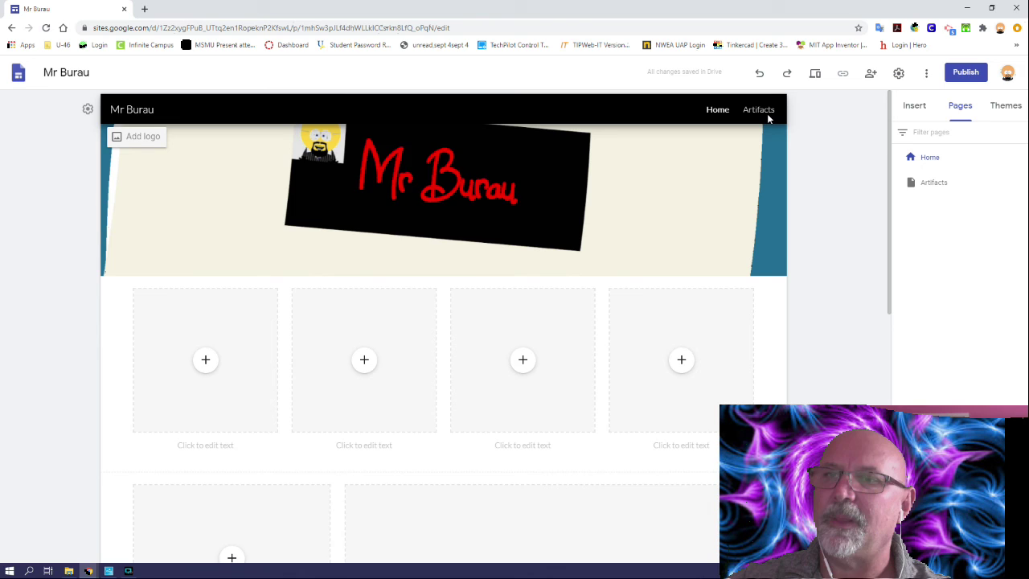
mouse_move(702, 170)
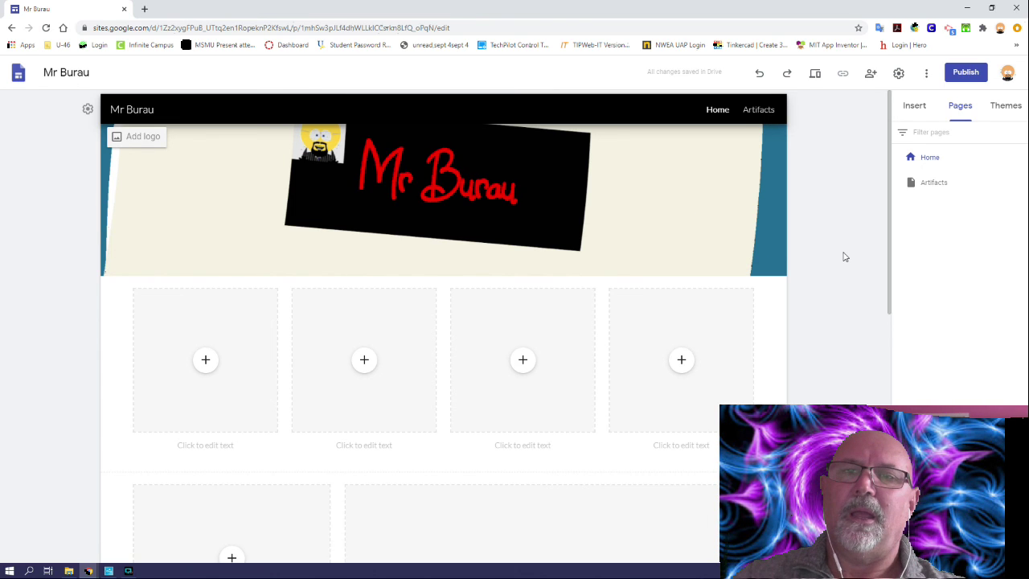
mouse_move(678, 252)
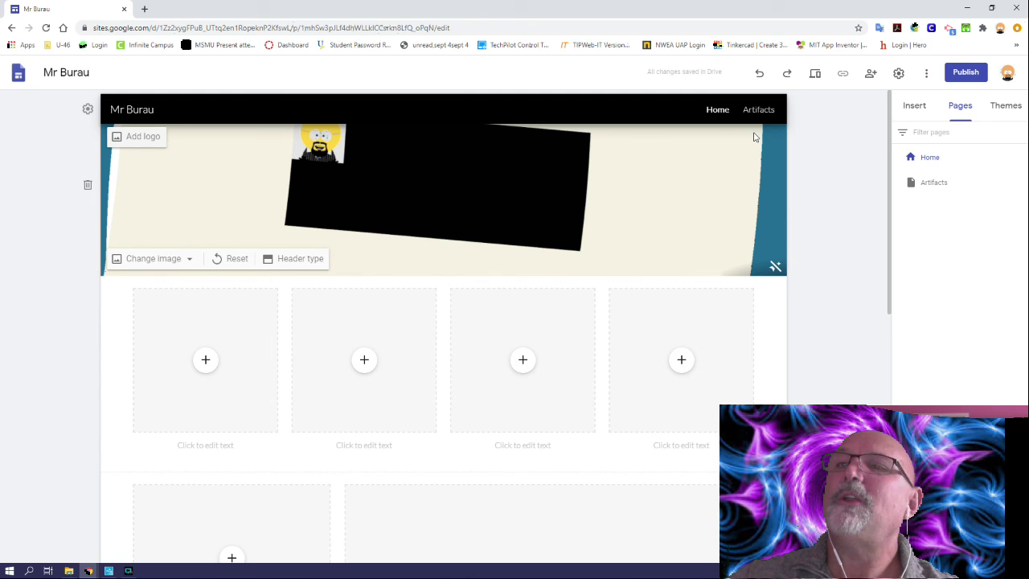
Step: Publish the site, keeping the suggested web address
click(966, 73)
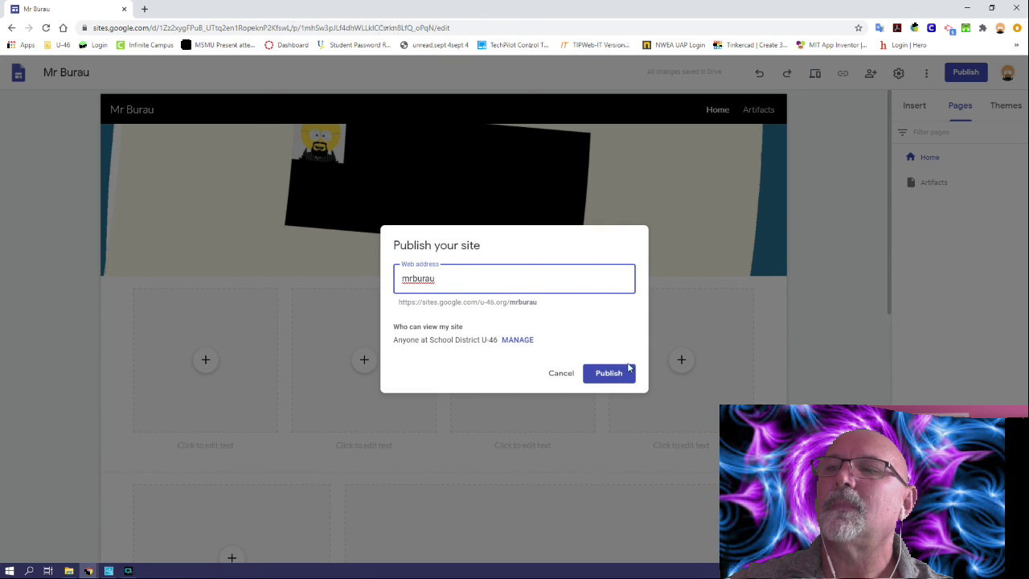
click(619, 374)
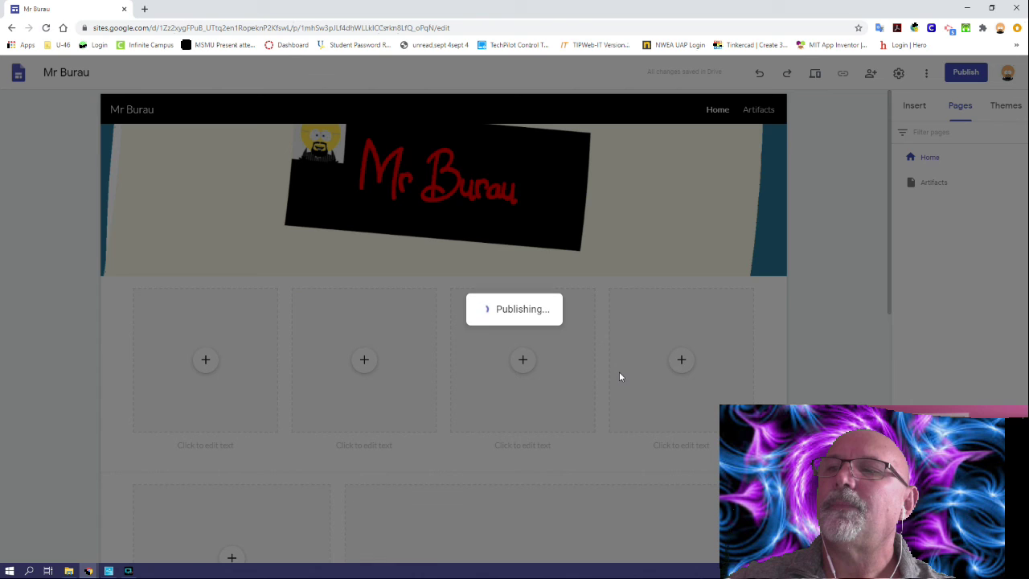